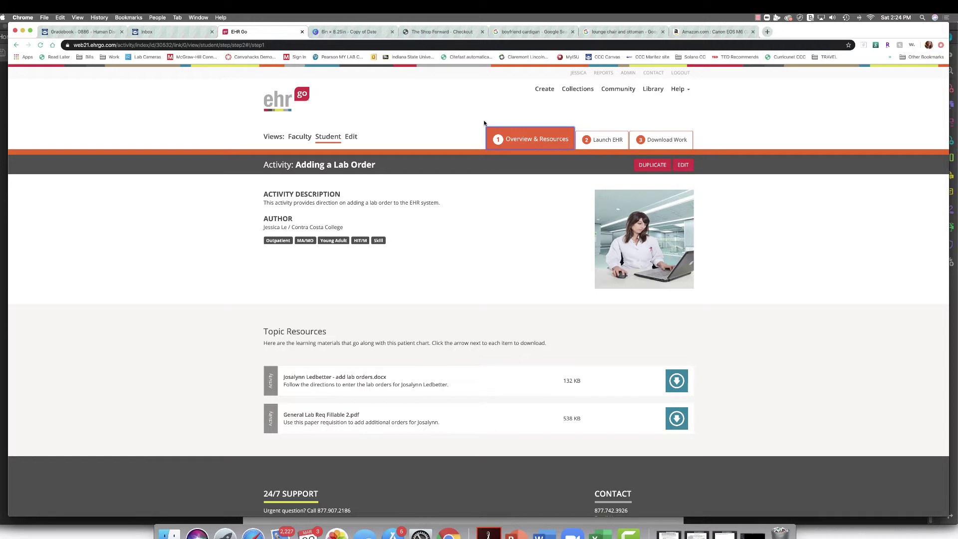
- Scroll around the EHR Go activity page to review its instructions
scroll(484, 123, "down", 2)
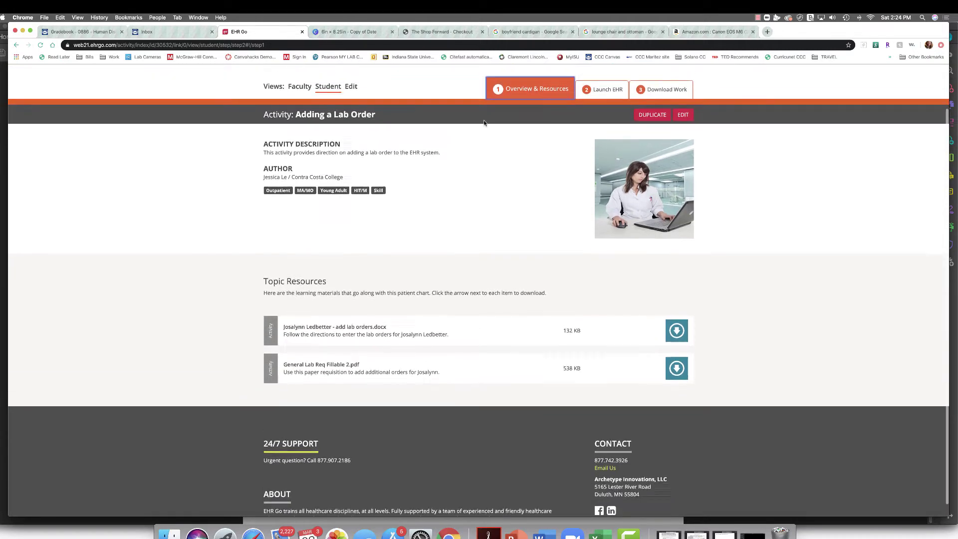
scroll(484, 122, "up", 5)
scroll(484, 122, "down", 10)
scroll(524, 148, "left", 8)
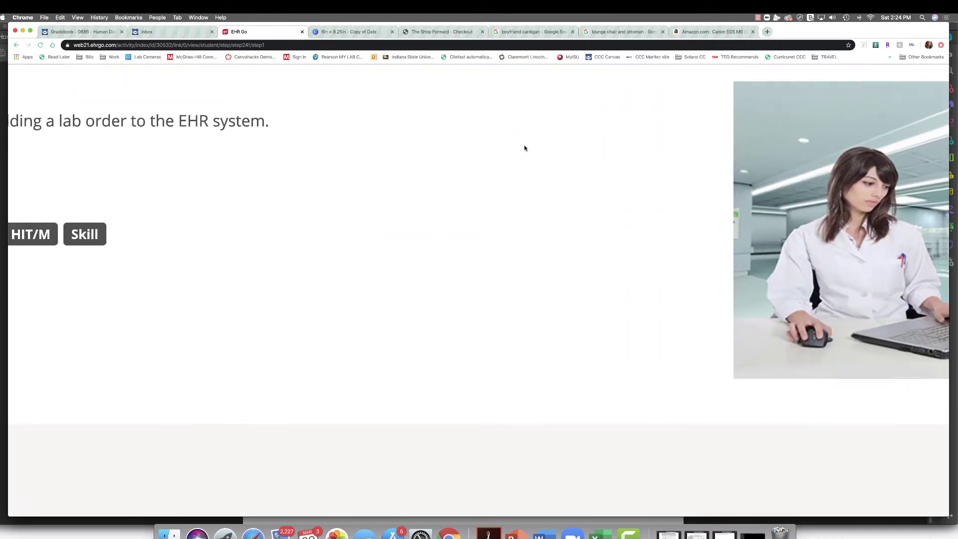
scroll(524, 148, "left", 4)
scroll(524, 148, "down", 8)
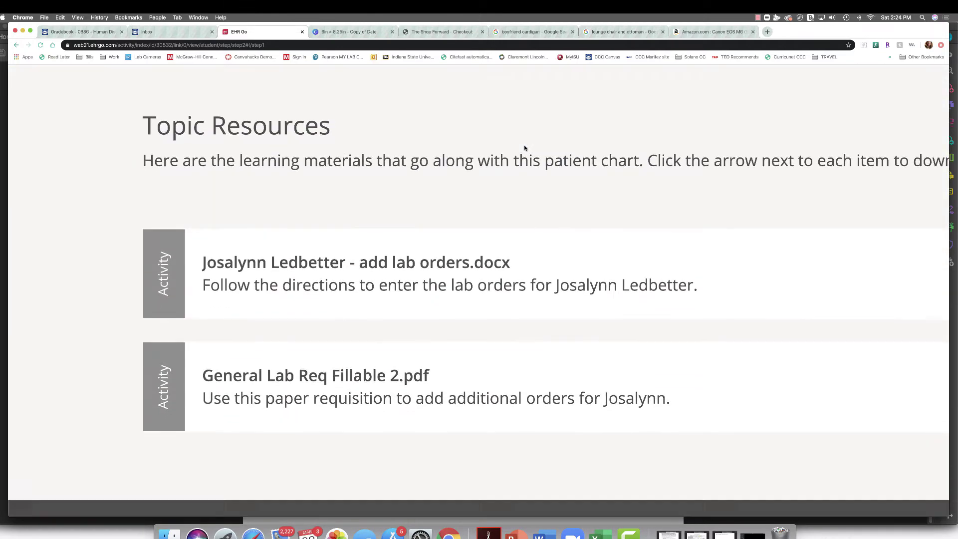
scroll(524, 147, "right", 2)
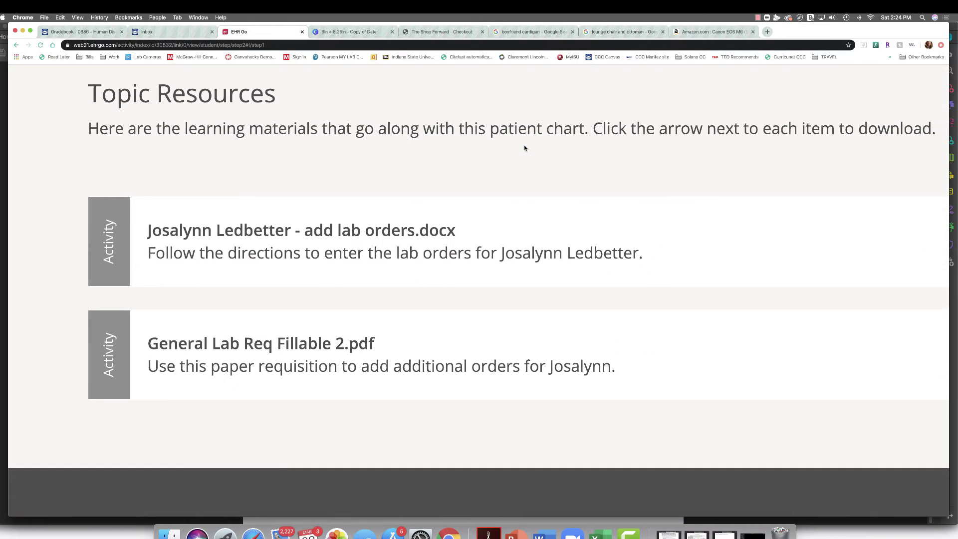
scroll(523, 147, "right", 3)
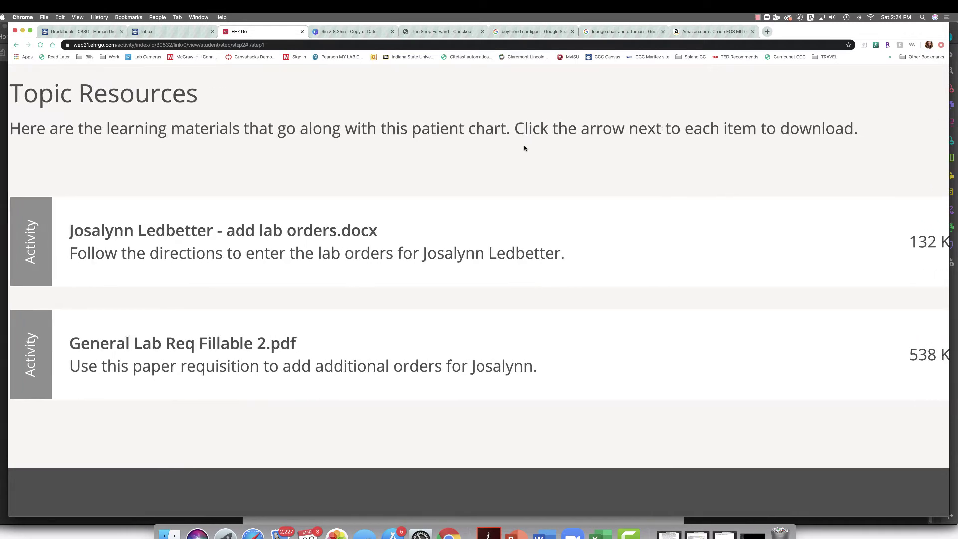
scroll(524, 148, "right", 15)
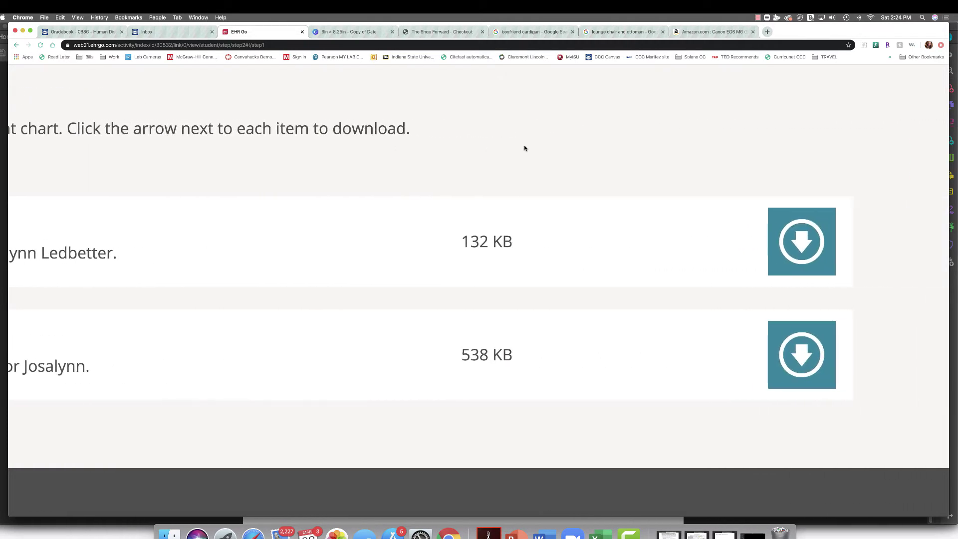
scroll(525, 148, "down", 5)
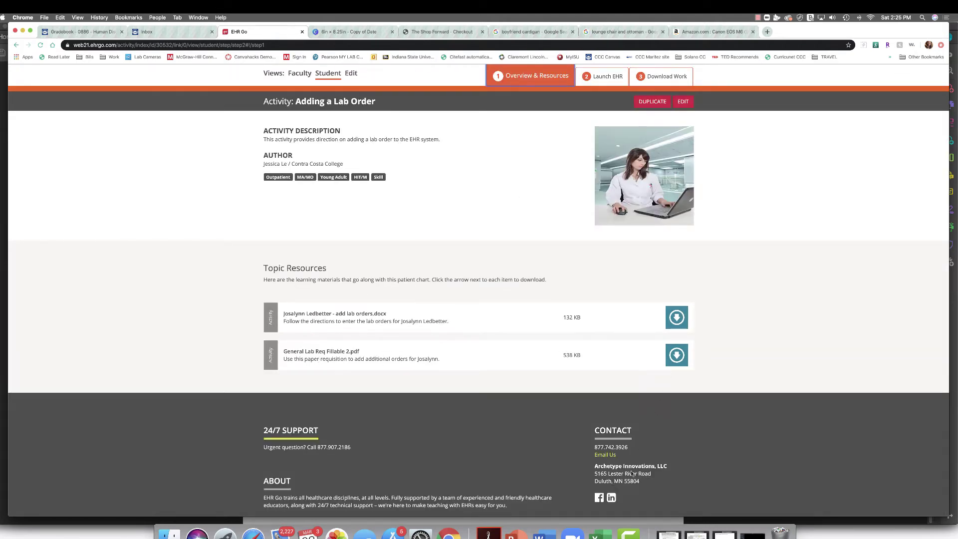
- Review the lab requisition form, then return to the EHR Go activity page
left_click(489, 533)
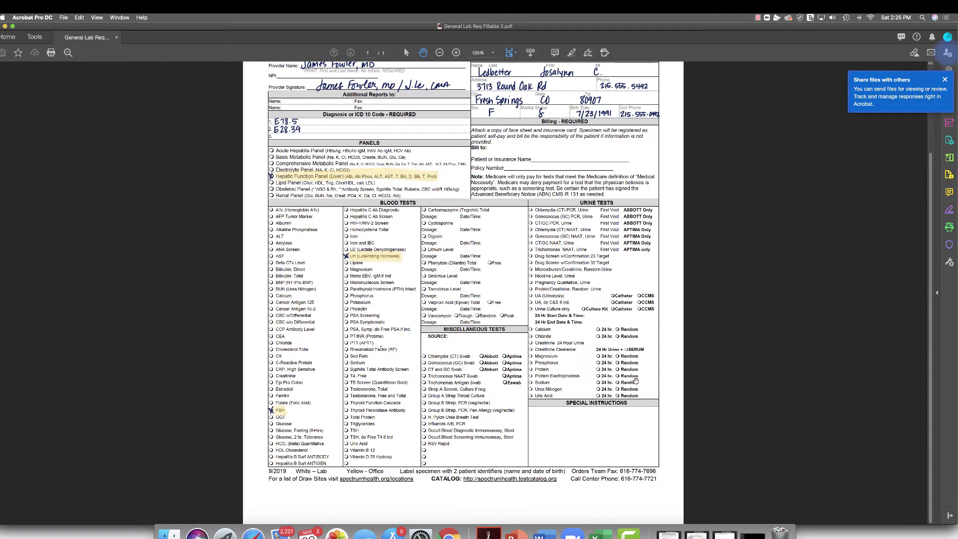
scroll(635, 380, "up", 4)
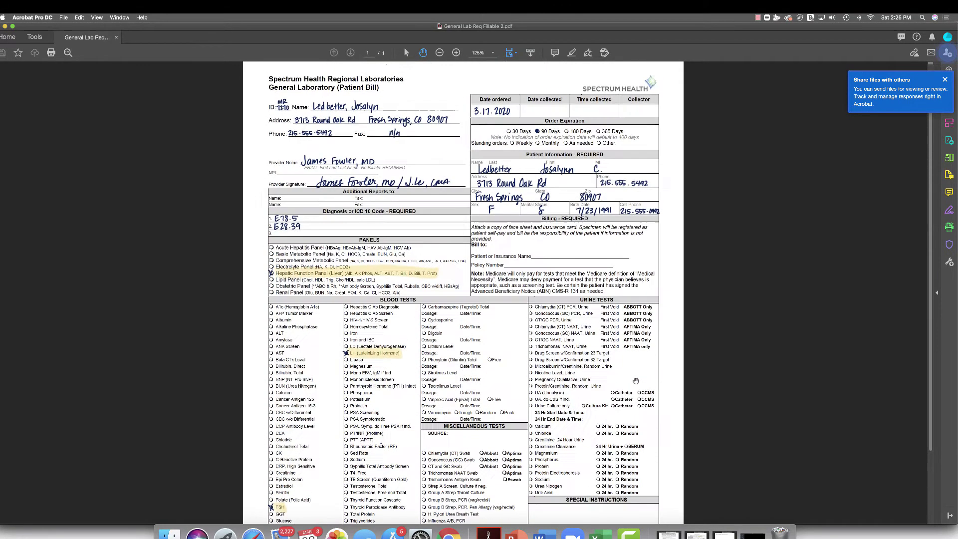
scroll(636, 380, "down", 2)
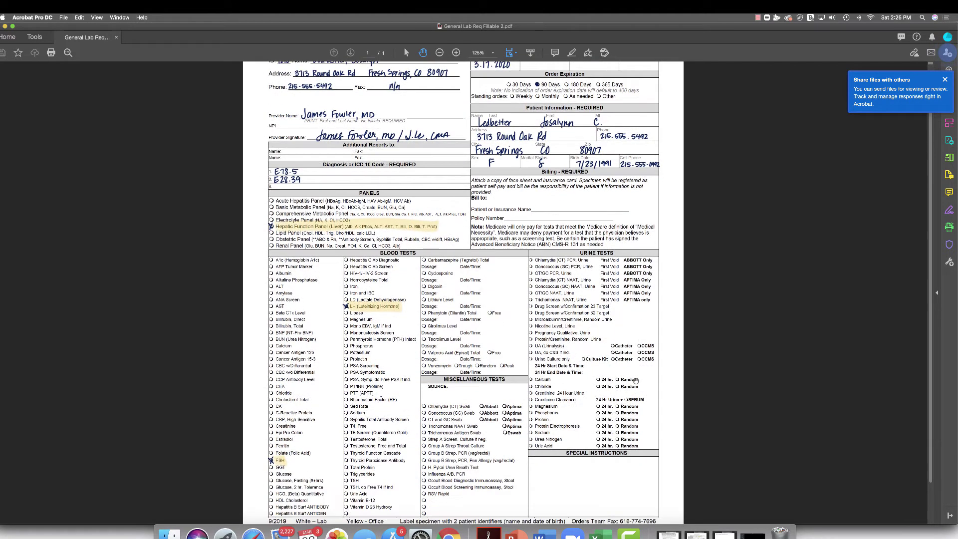
scroll(635, 380, "up", 2)
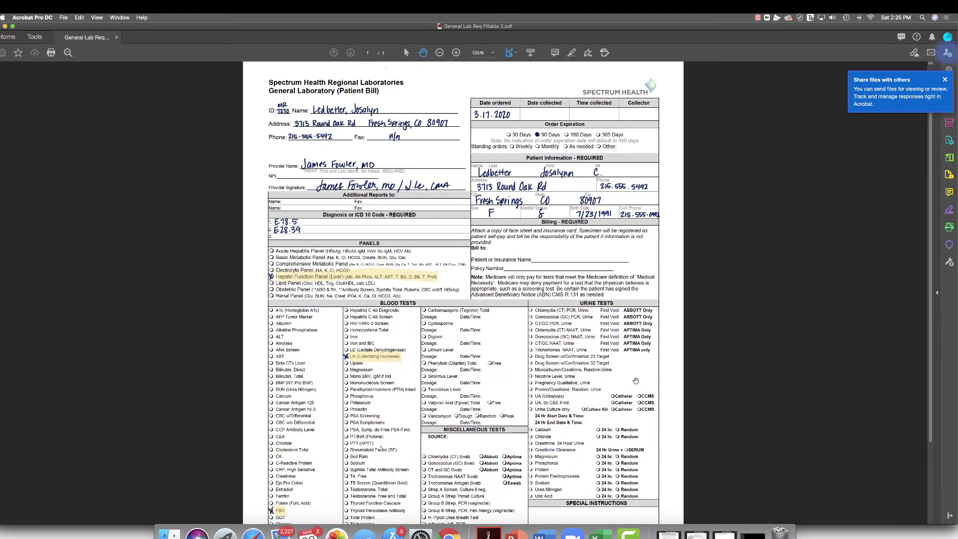
scroll(636, 380, "down", 2)
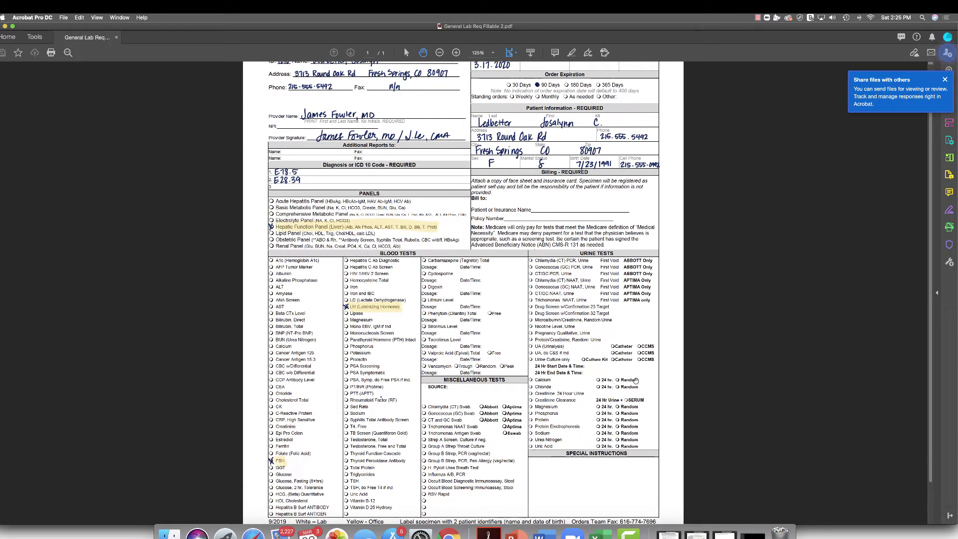
left_click(449, 534)
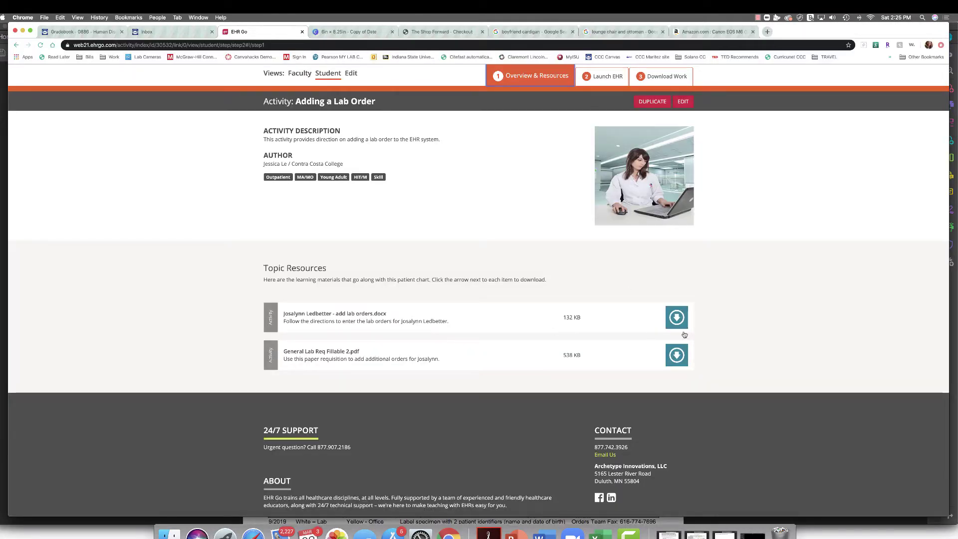
- Launch a new EHR session and go to the patient's Orders section
left_click(602, 76)
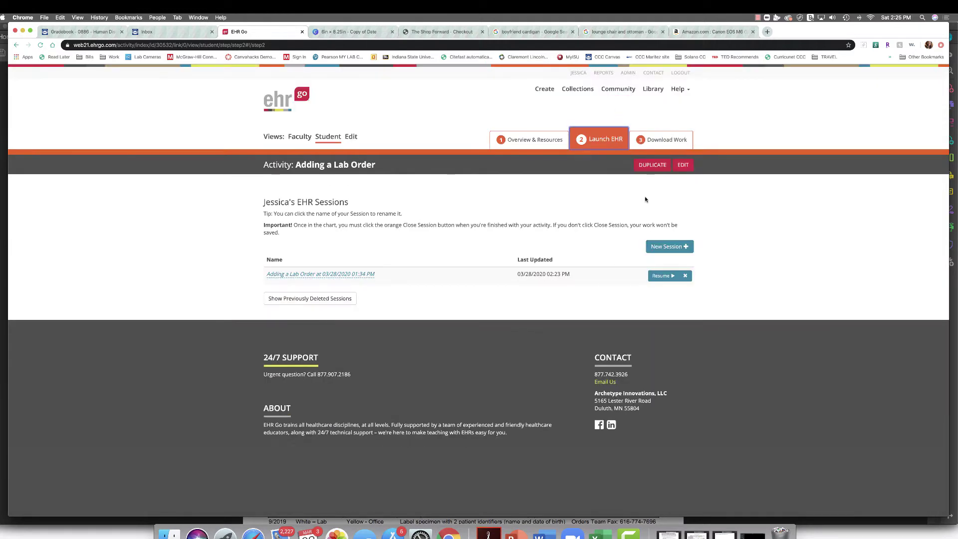
left_click(669, 247)
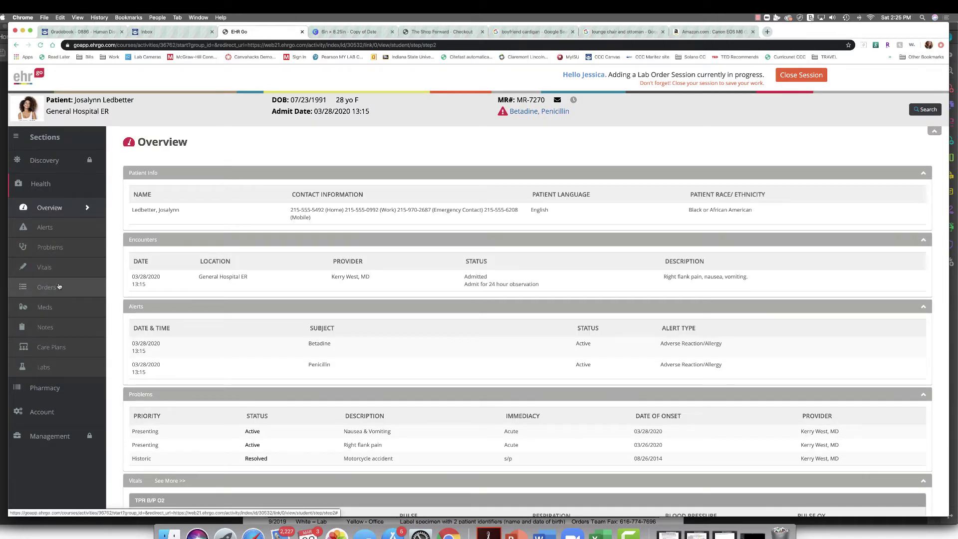
left_click(59, 286)
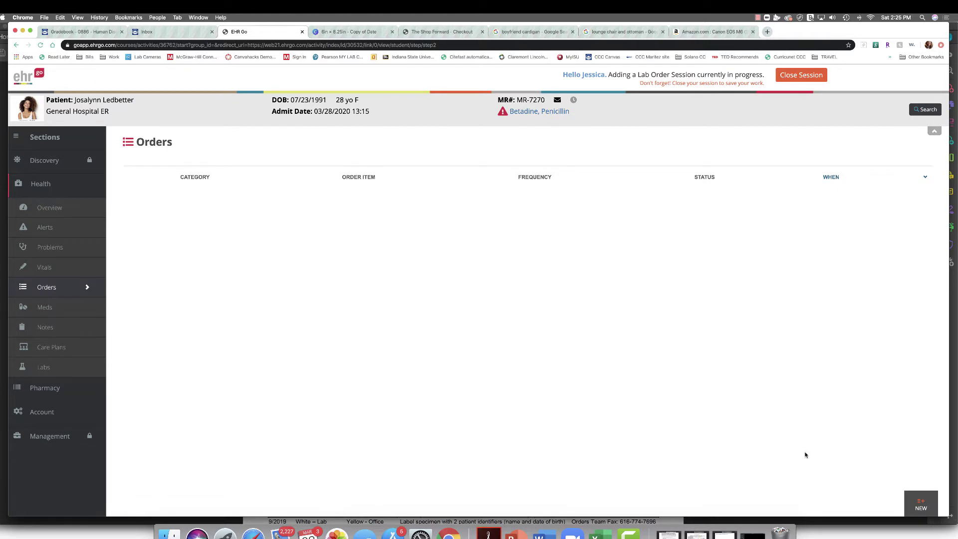
- Start a new order with Laboratory as its category
left_click(922, 507)
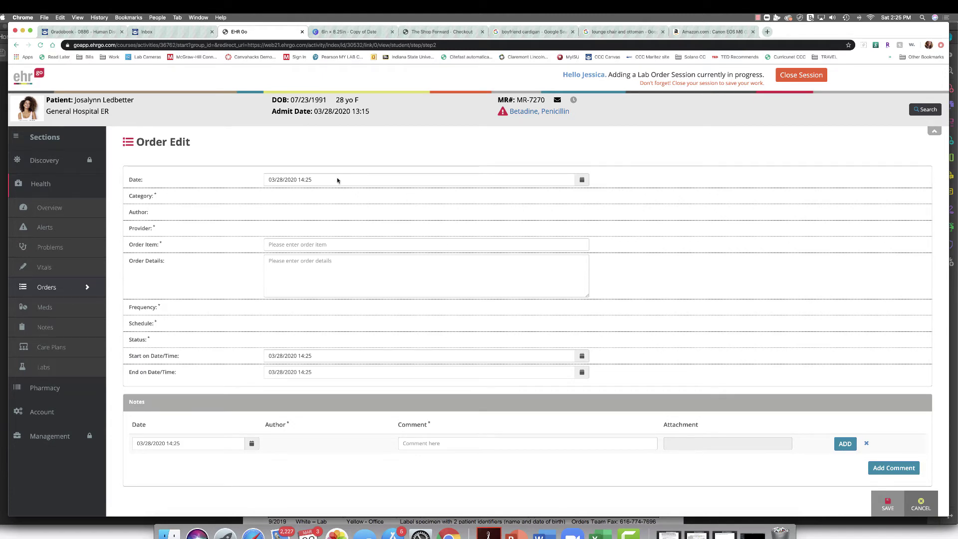
left_click(337, 195)
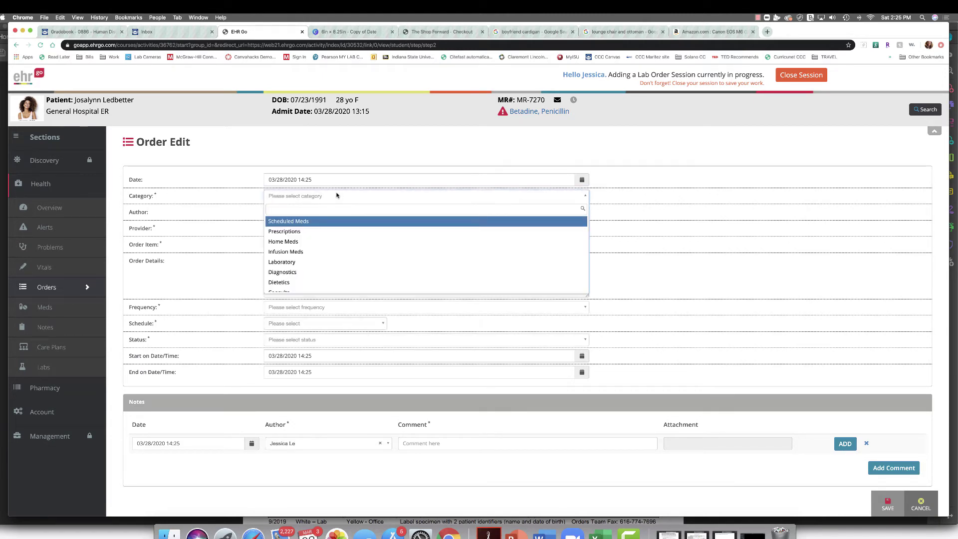
type("lab")
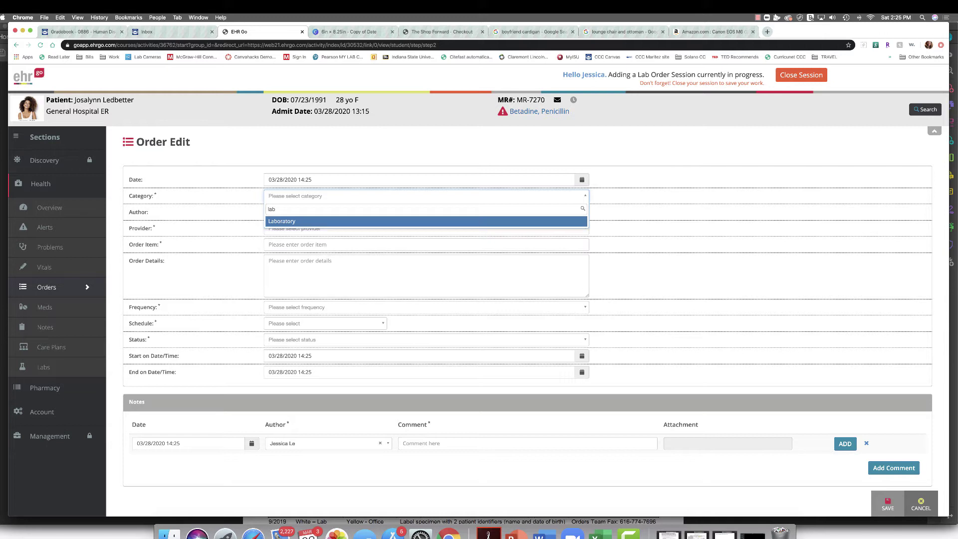
left_click(287, 221)
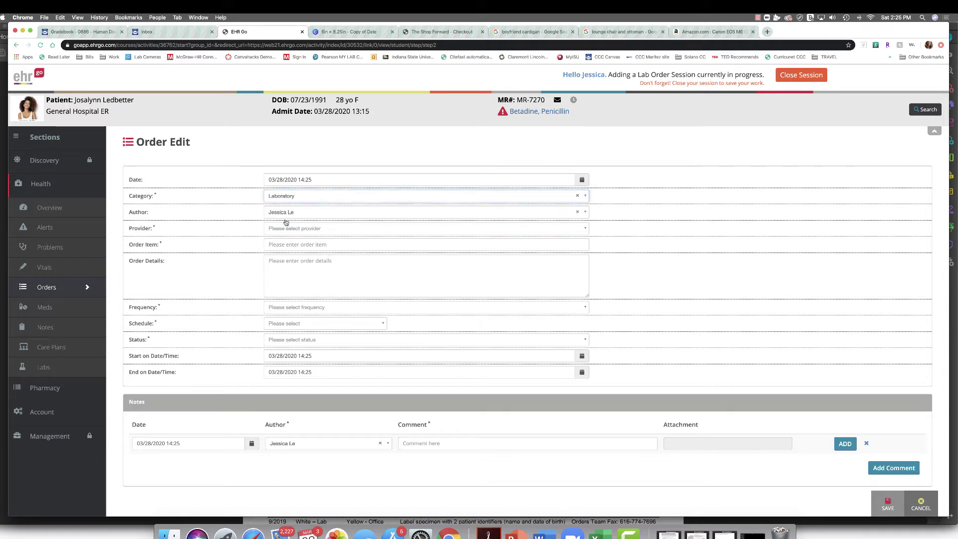
- Select the ordering provider and enter 'TSH, T3, T4' as the order item
left_click(584, 231)
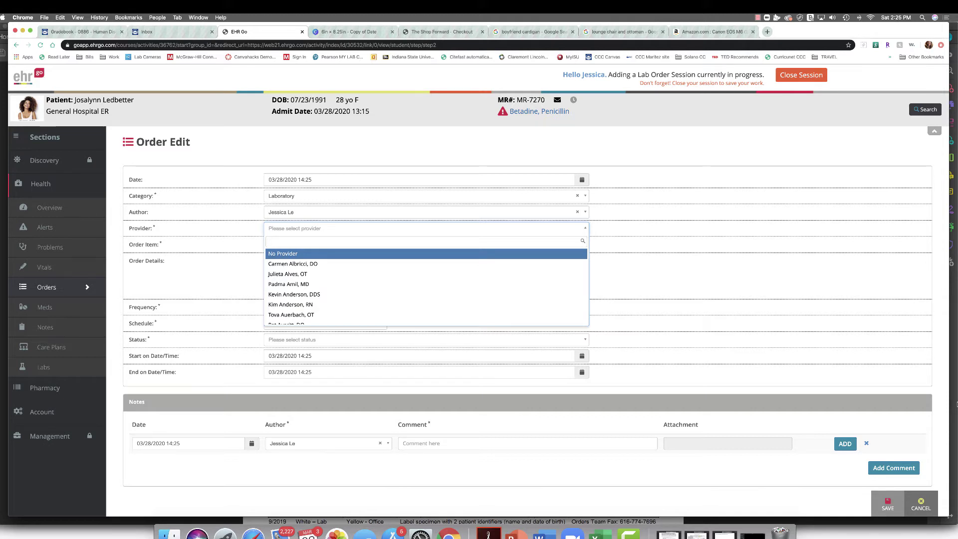
type("wes")
key("Return")
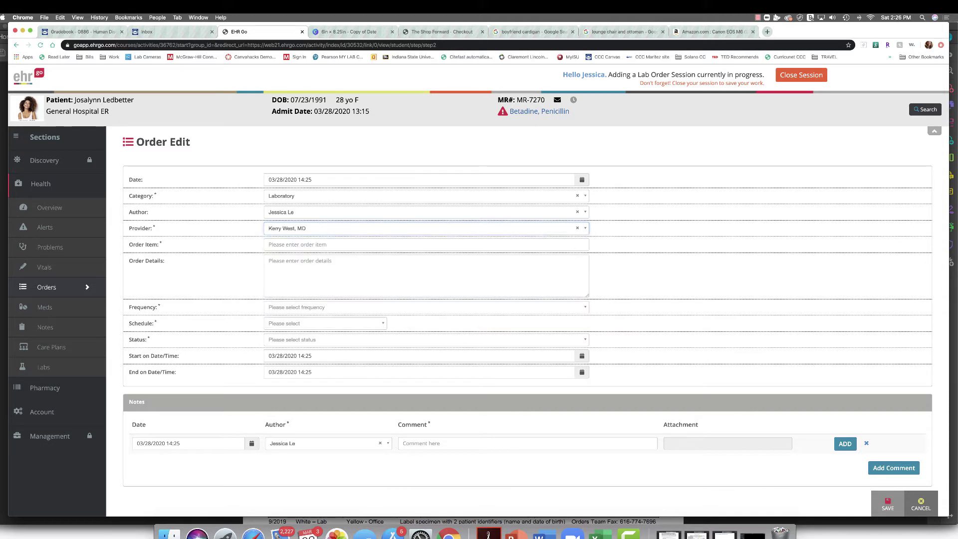
left_click(473, 242)
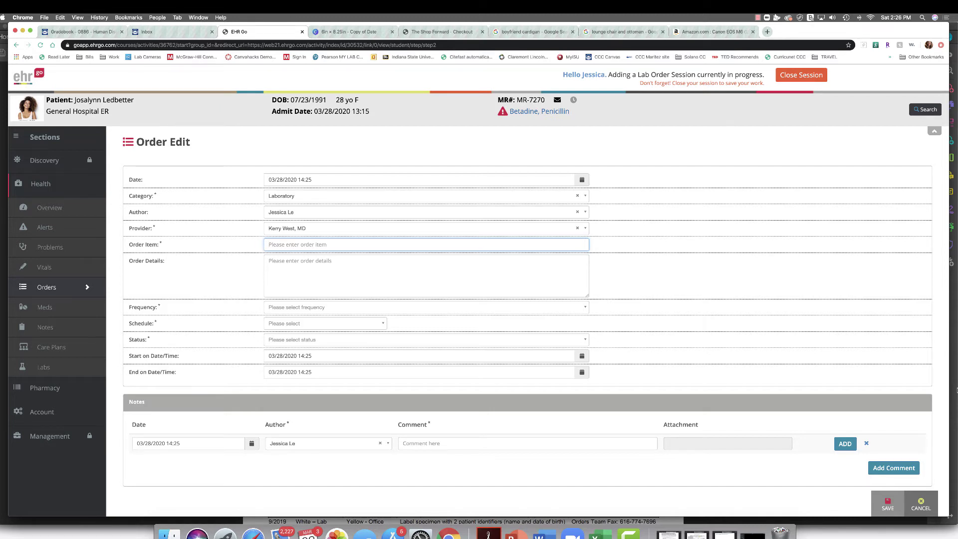
type("TSH, T3, T4")
- Enter 'Non-fasting' as the order details and set frequency to NOW
left_click(299, 269)
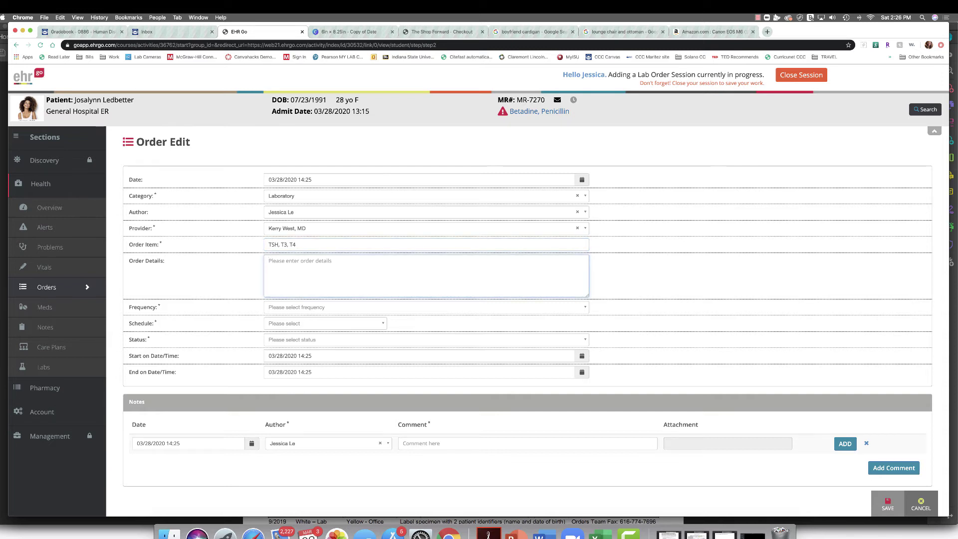
type("Non-fasting")
left_click(377, 311)
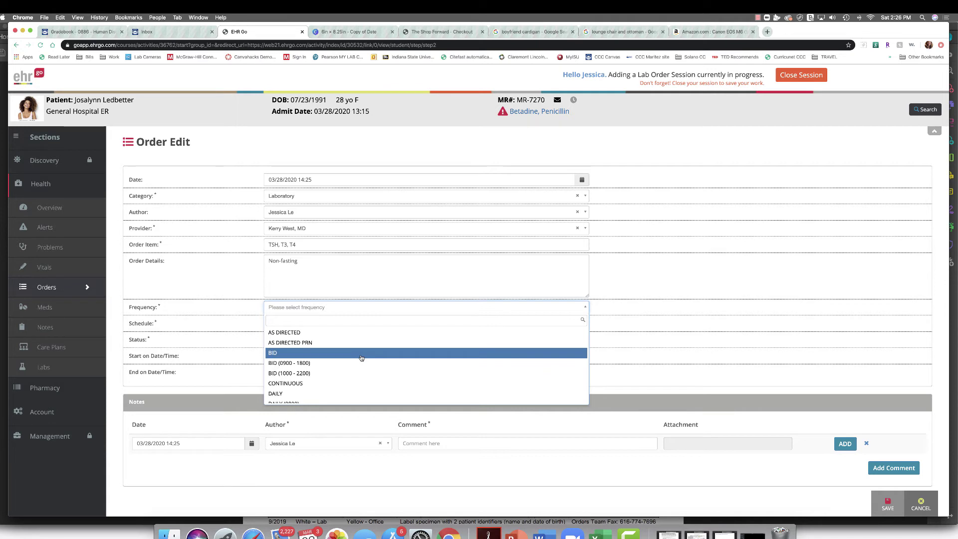
type("o")
scroll(306, 394, "down", 1)
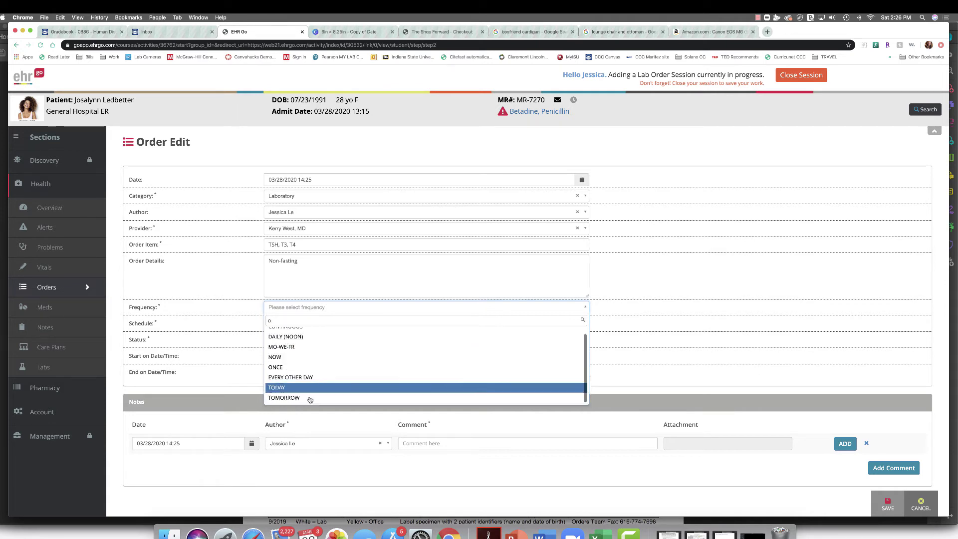
left_click(300, 358)
- Set the order schedule to Once and status to Active
left_click(301, 325)
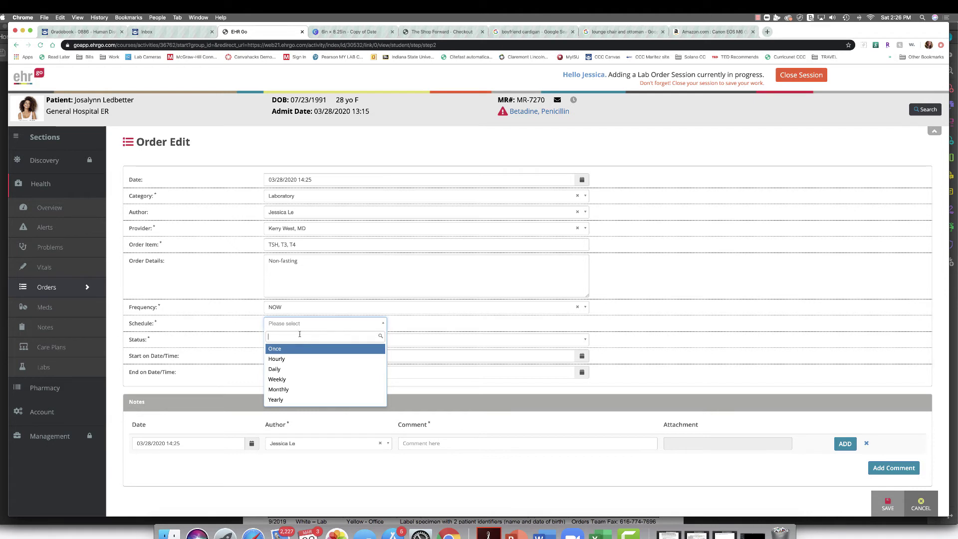
left_click(300, 350)
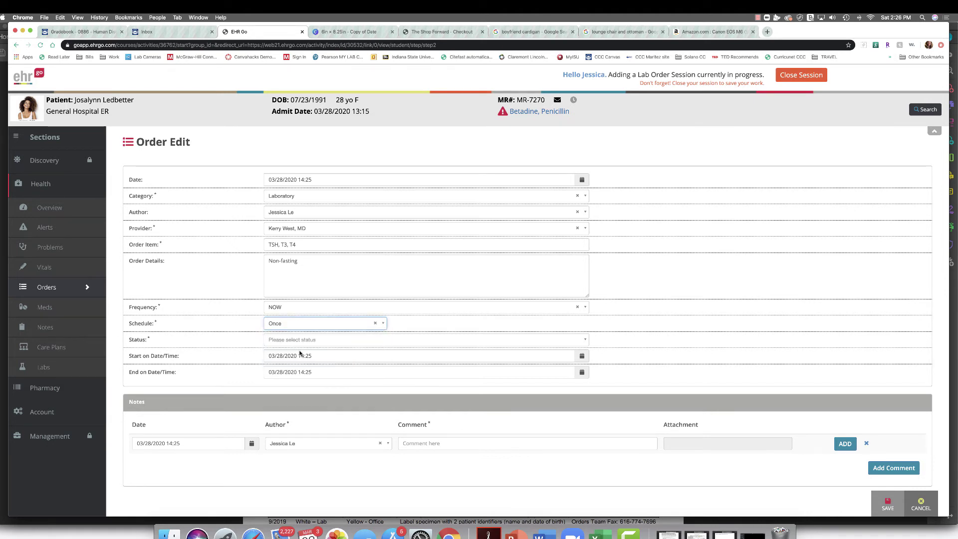
left_click(304, 341)
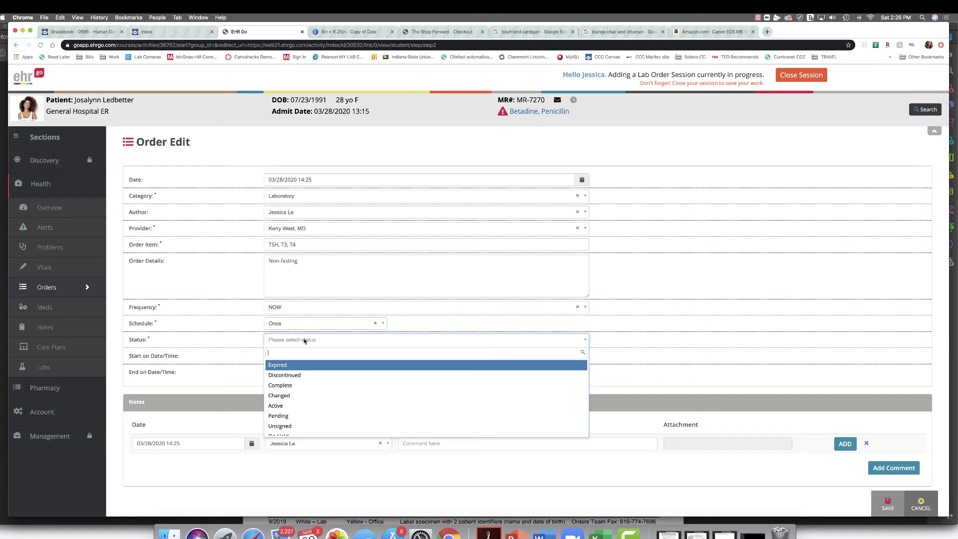
left_click(282, 404)
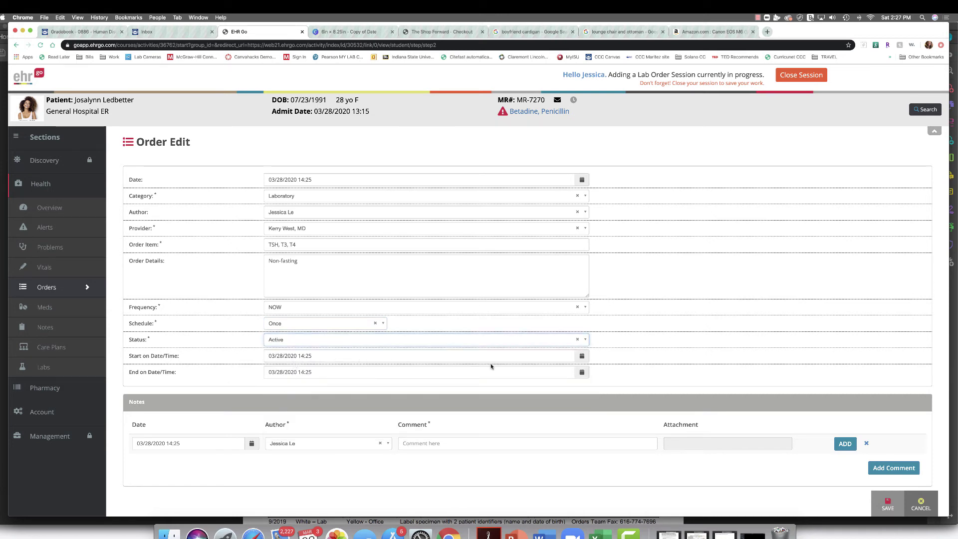
- Save the TSH, T3, T4 lab order and verify it appears in Orders as Active
left_click(886, 505)
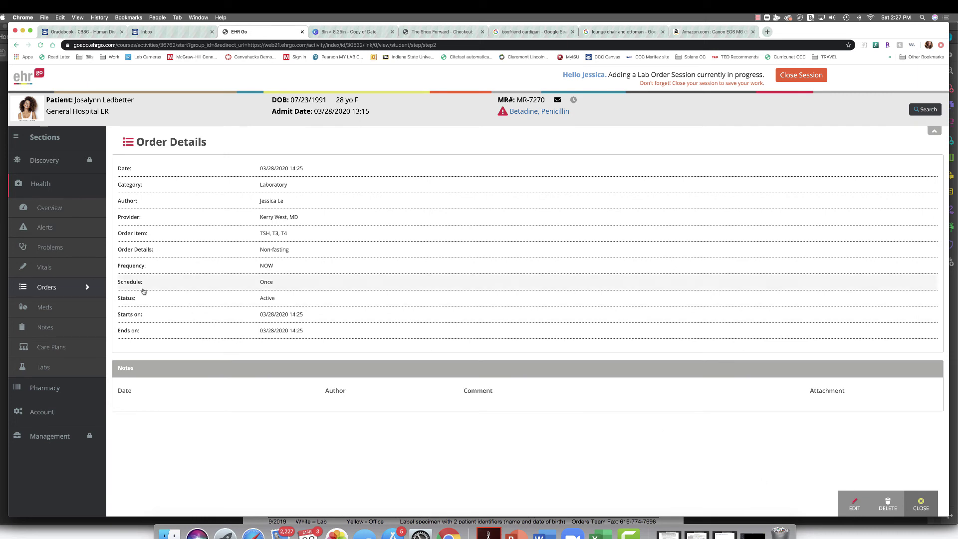
left_click(921, 505)
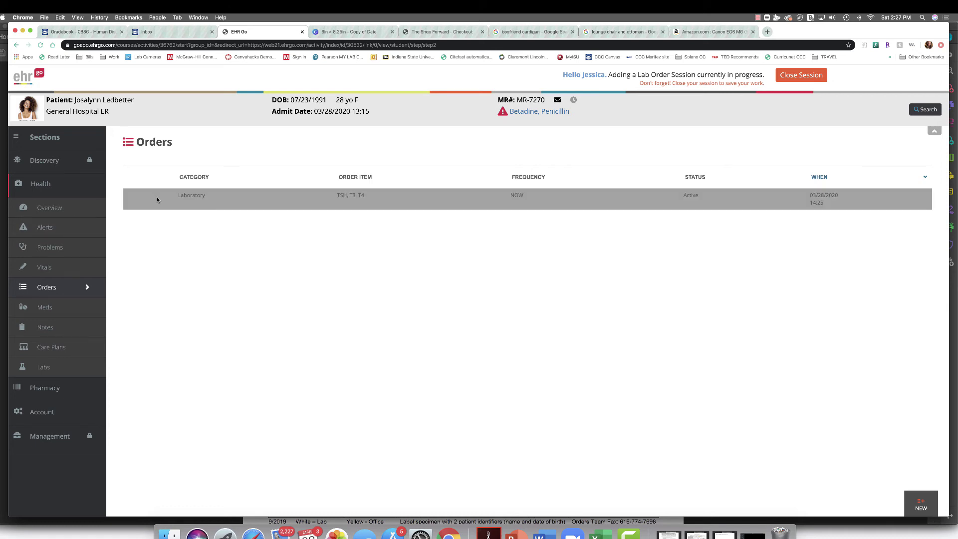
left_click(229, 197)
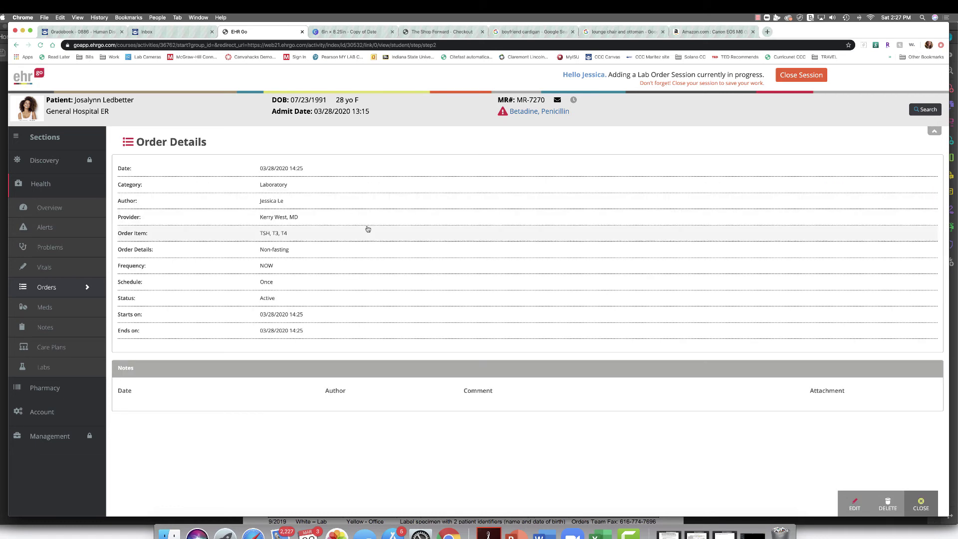
scroll(371, 236, "down", 1)
left_click(921, 504)
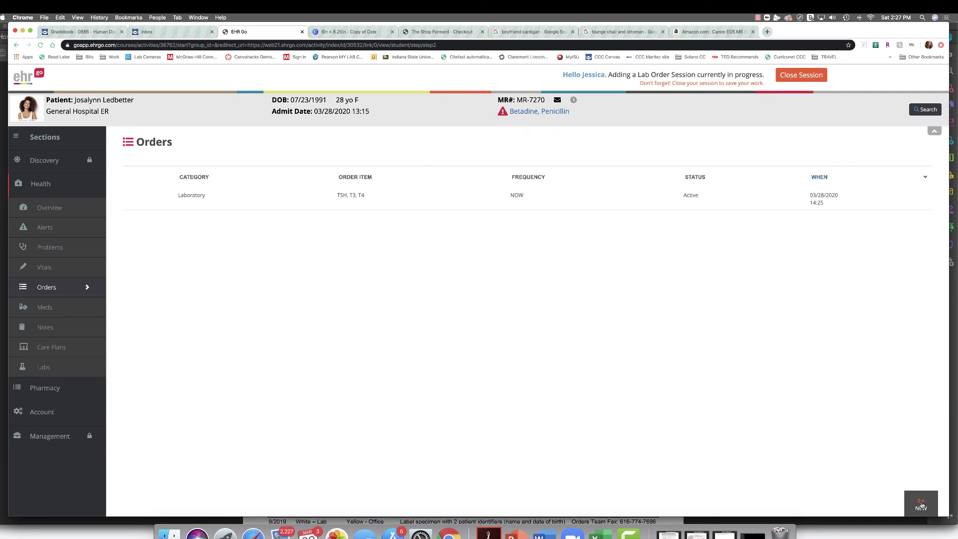